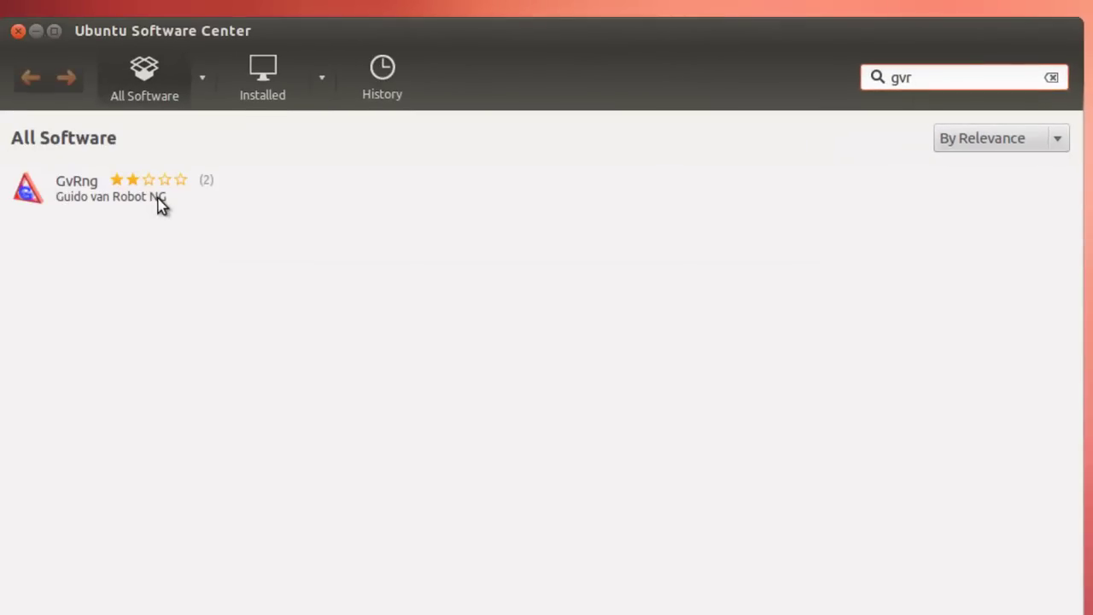
Step: Install GvRng from its search result, authorising with the account password
click(94, 193)
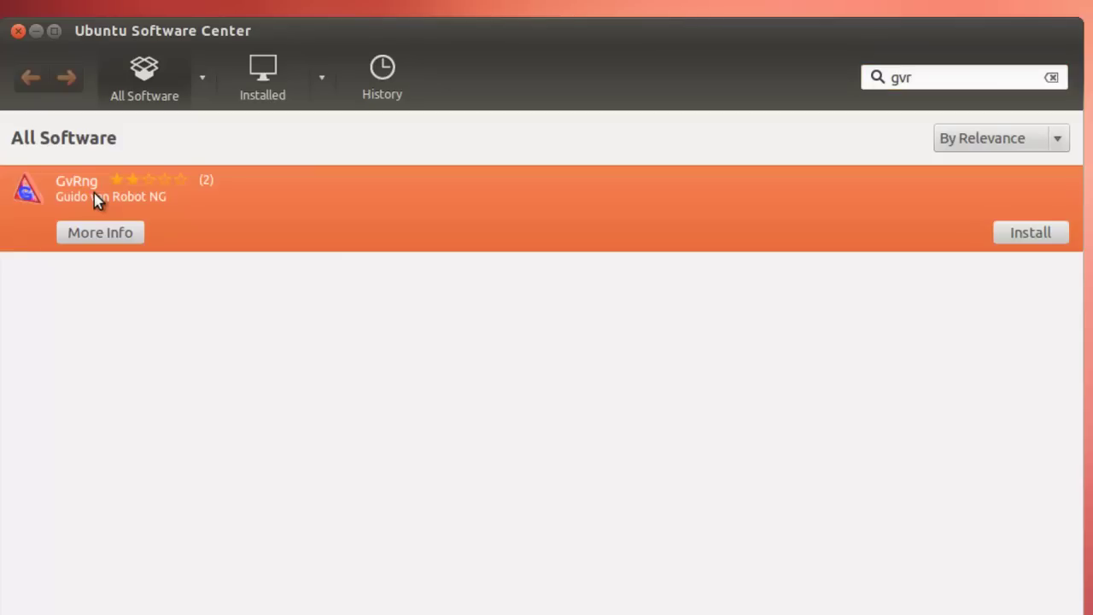
click(1031, 233)
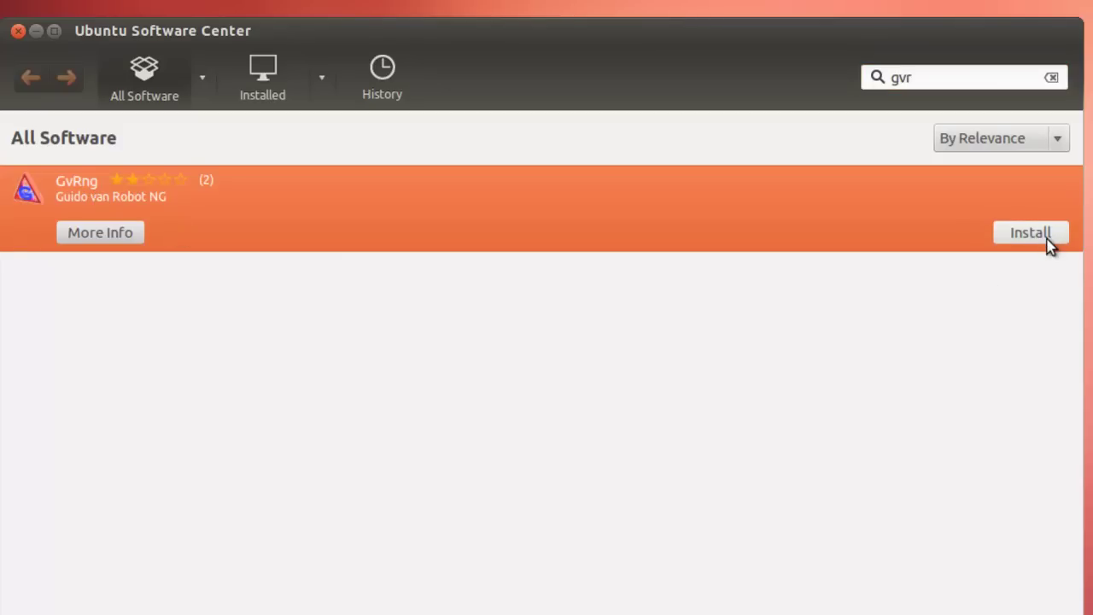
click(469, 453)
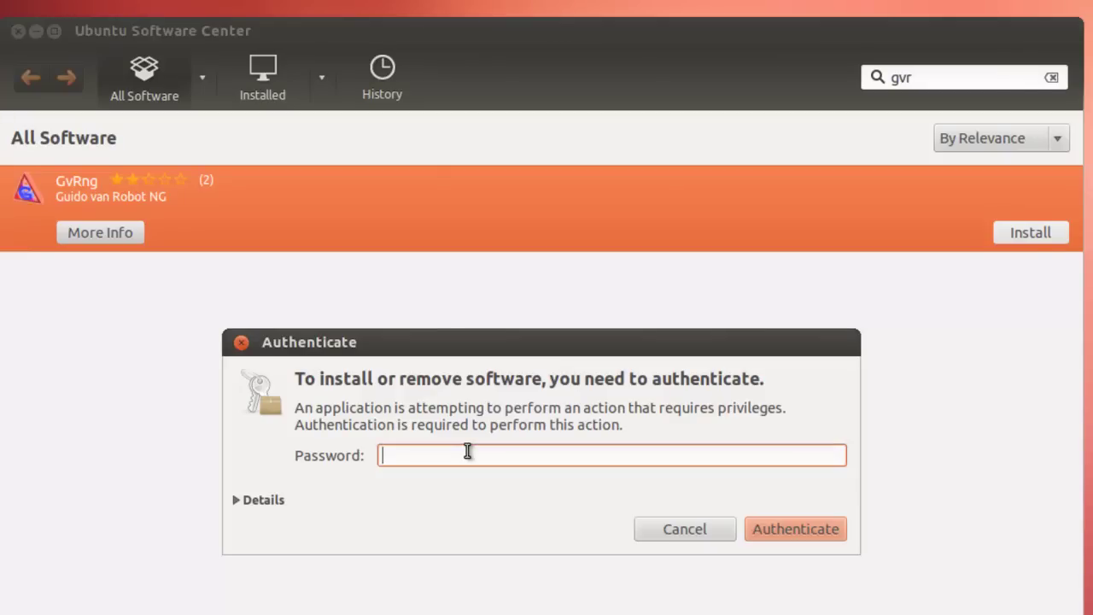
text(••••••••)
key(Return)
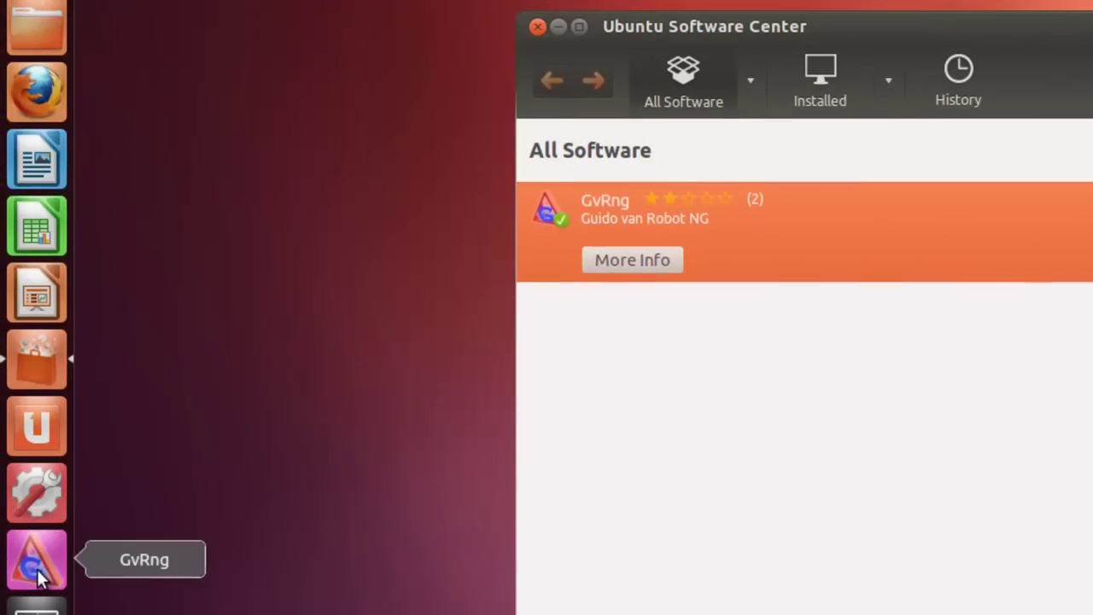
Step: View GvRng's More Info page and reviews, try its launcher icon, then close Software Center
click(660, 265)
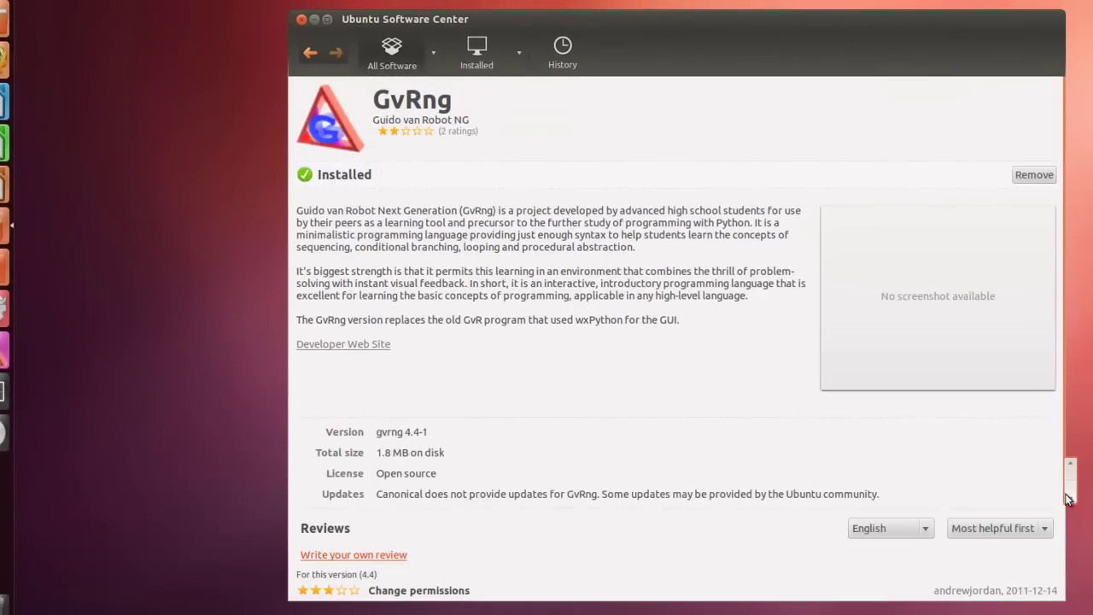
click(1071, 505)
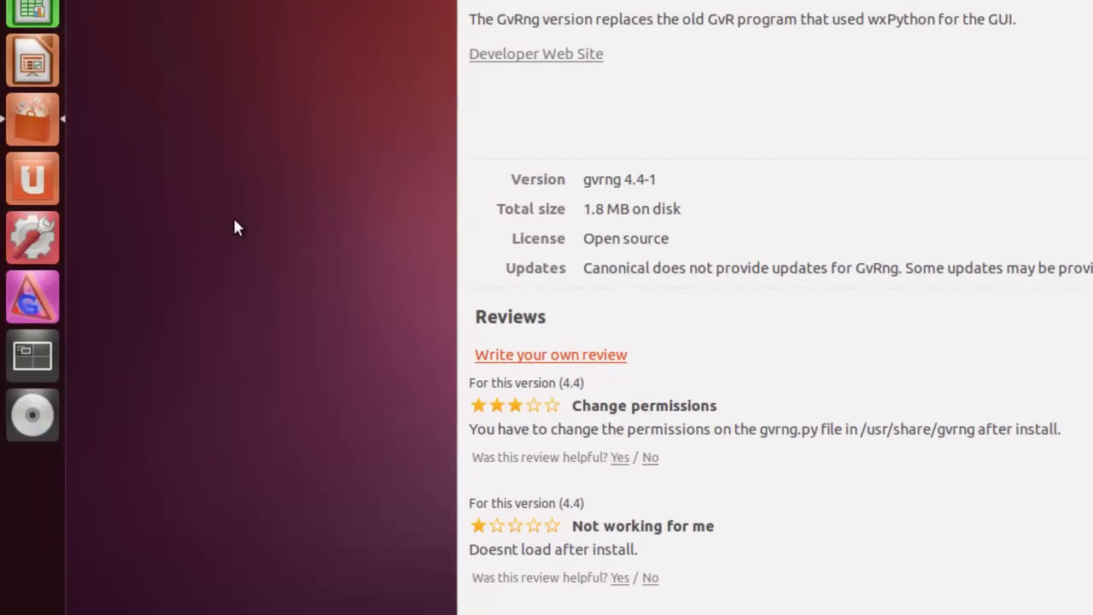
click(31, 305)
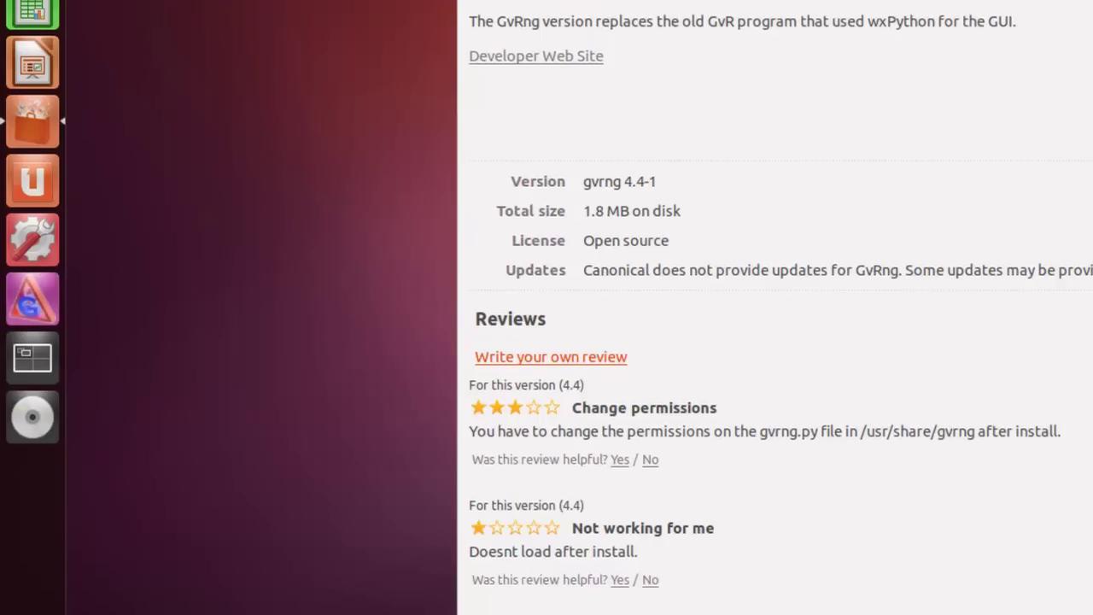
click(478, 65)
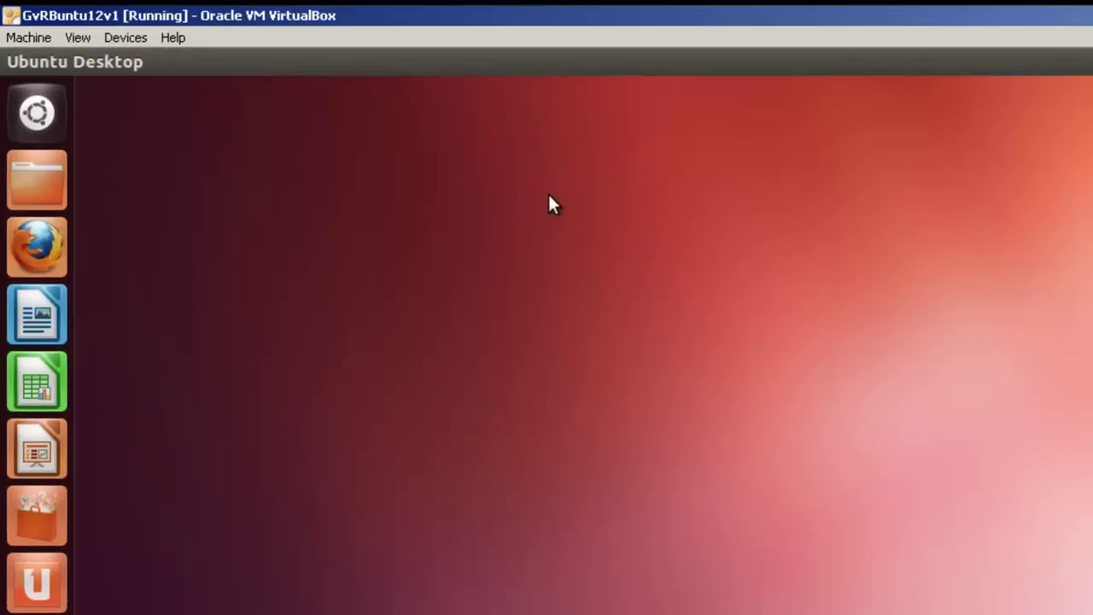
Step: Launch Terminal by searching 'ter' in the Dash
click(39, 131)
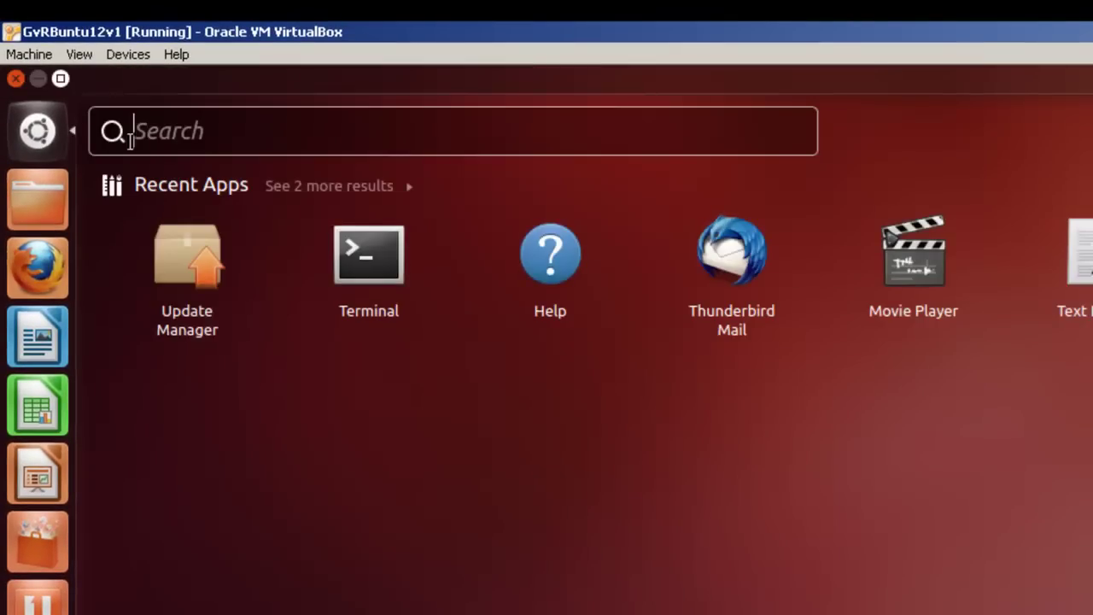
text(ter)
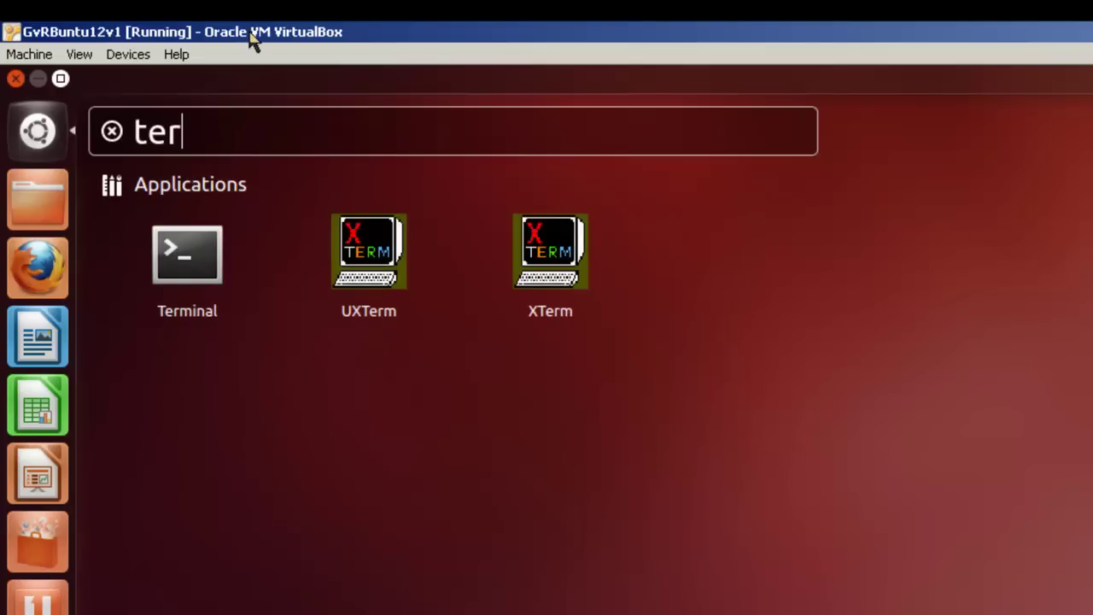
click(191, 282)
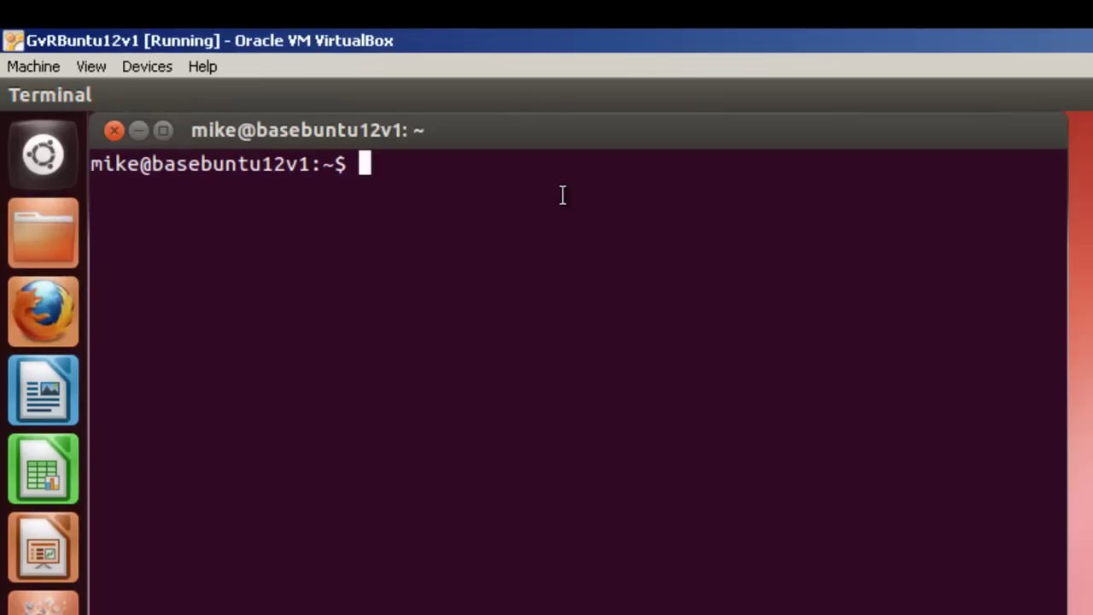
Step: Change the working directory with cd /usr/share/GvRng
text(cd )
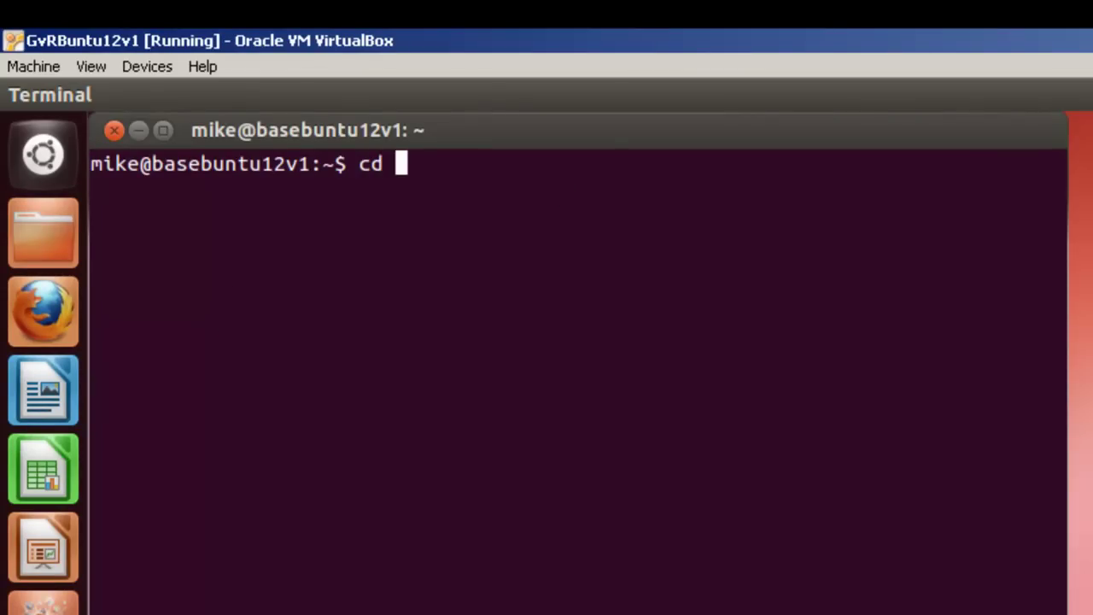
text(/us/)
key(BackSpace)
text(r)
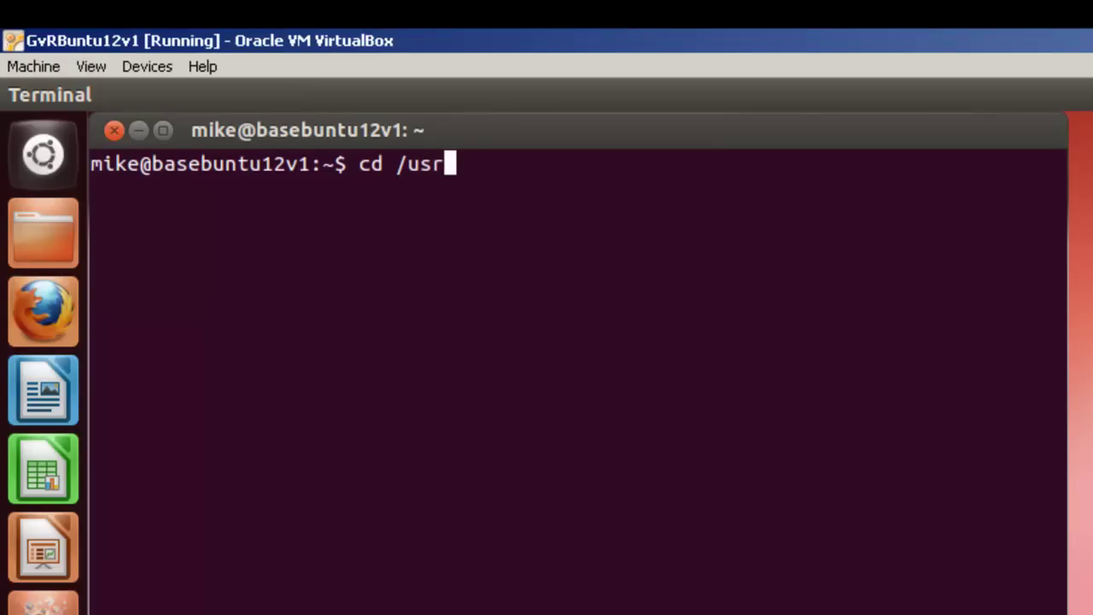
text(/shra)
key(BackSpace)
key(BackSpace)
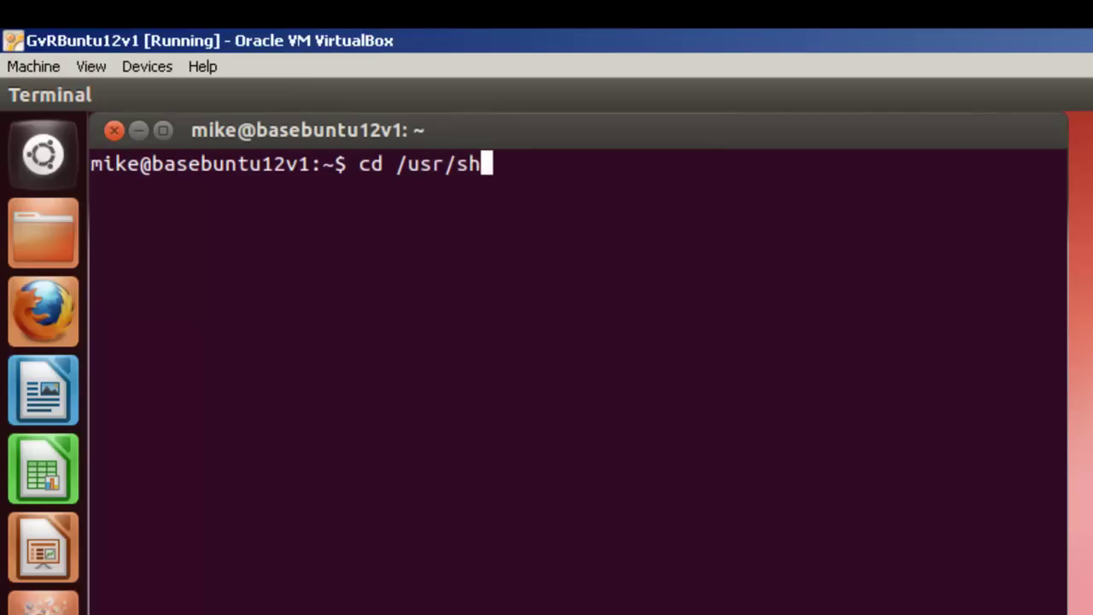
text(are/)
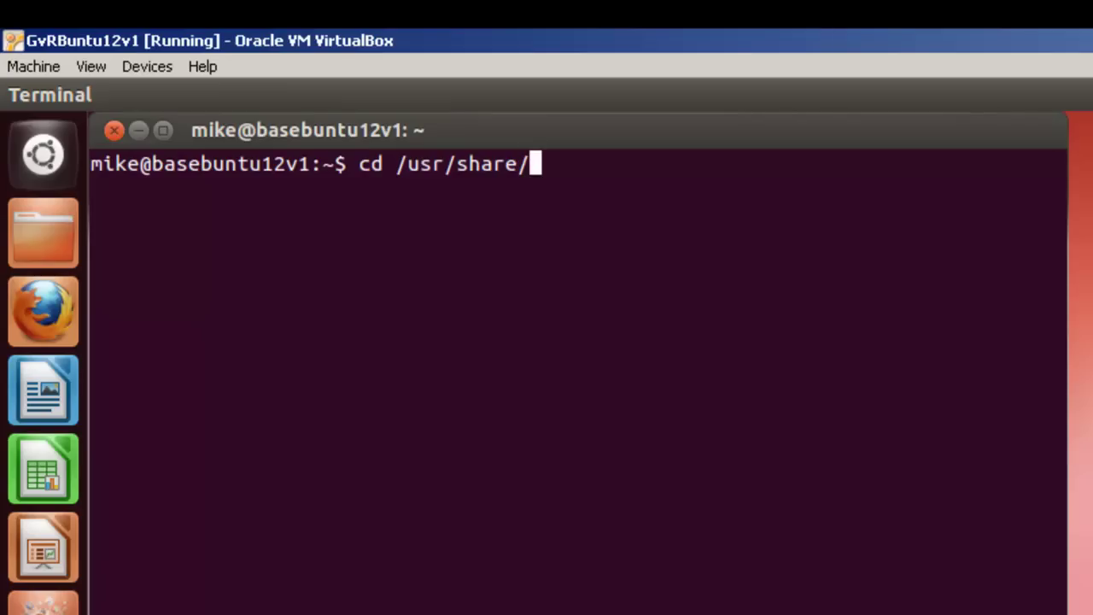
text(G)
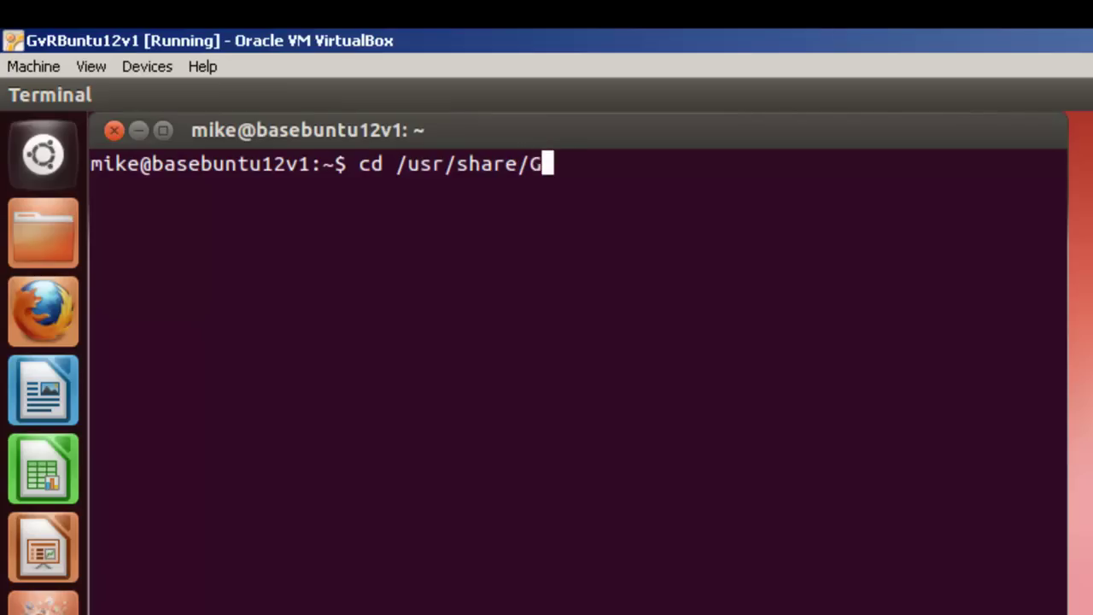
text(vrng)
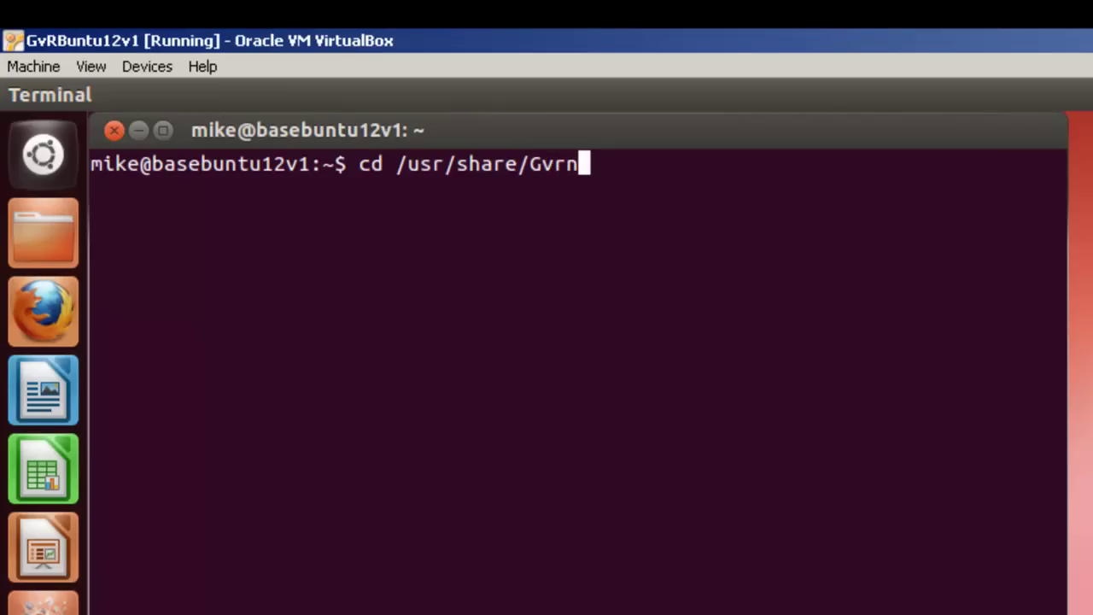
key(BackSpace)
key(BackSpace)
key(BackSpace)
text(Rng)
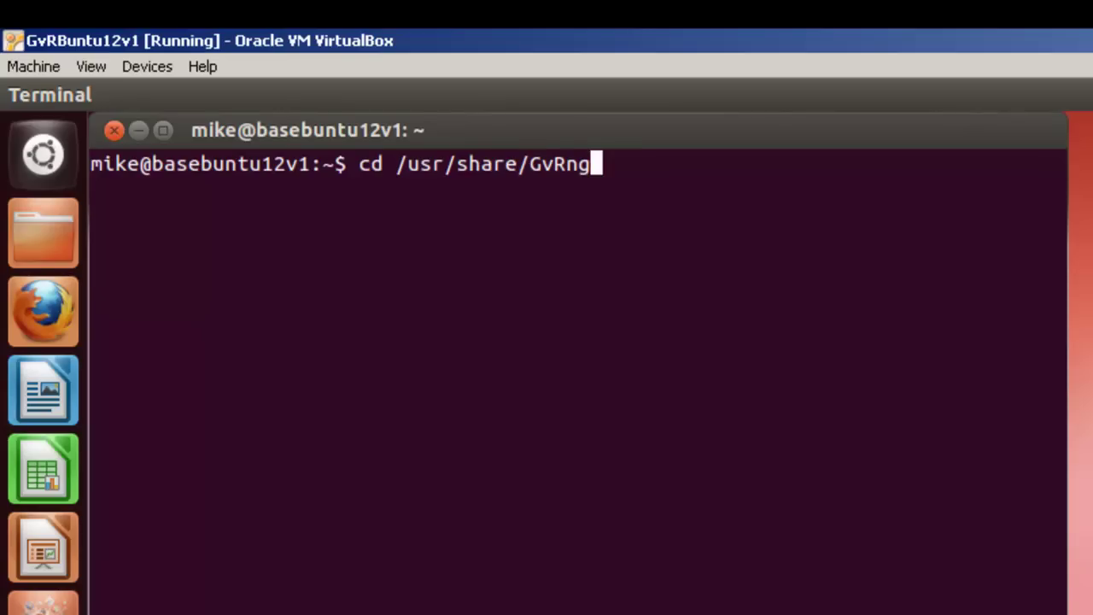
key(Return)
Step: Run ls -l gvrng.py, showing -rw-r--r-- permissions with no execute bit
text(ls -)
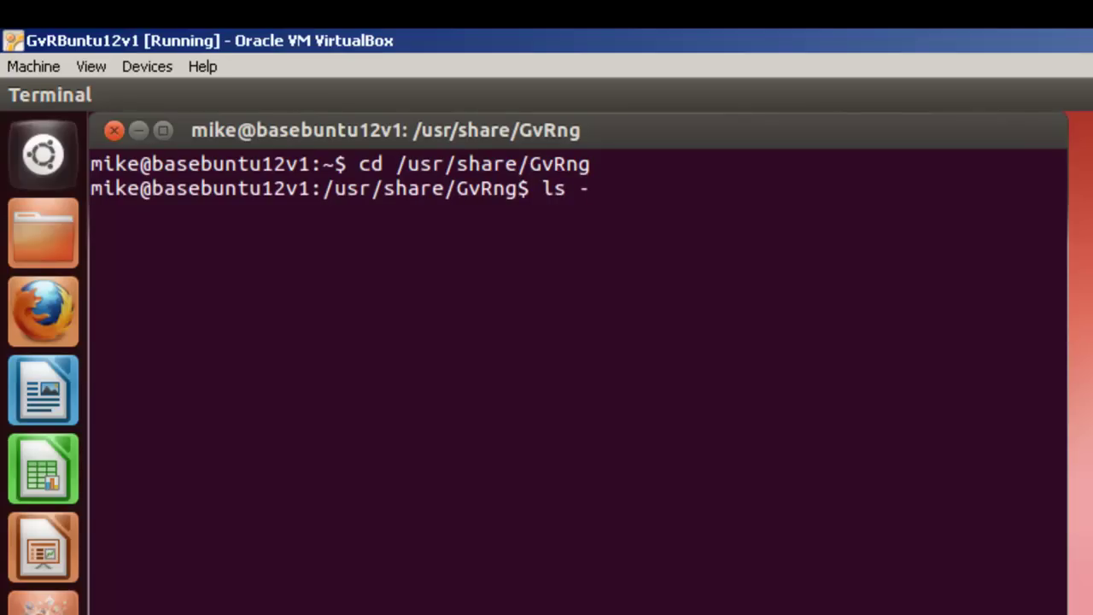
text(l)
text(gvr)
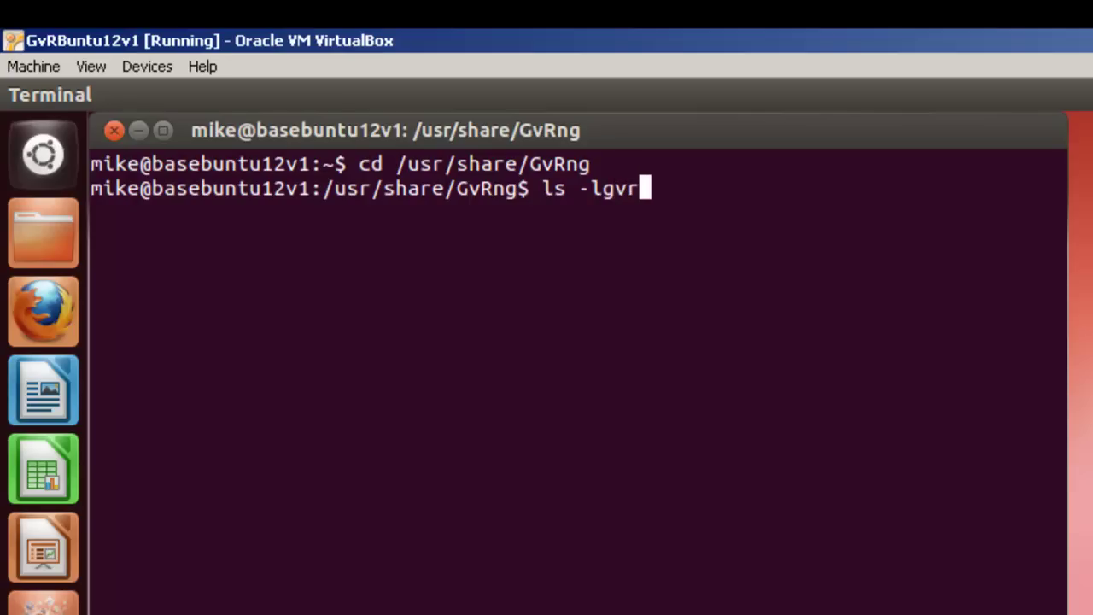
text(ng.py)
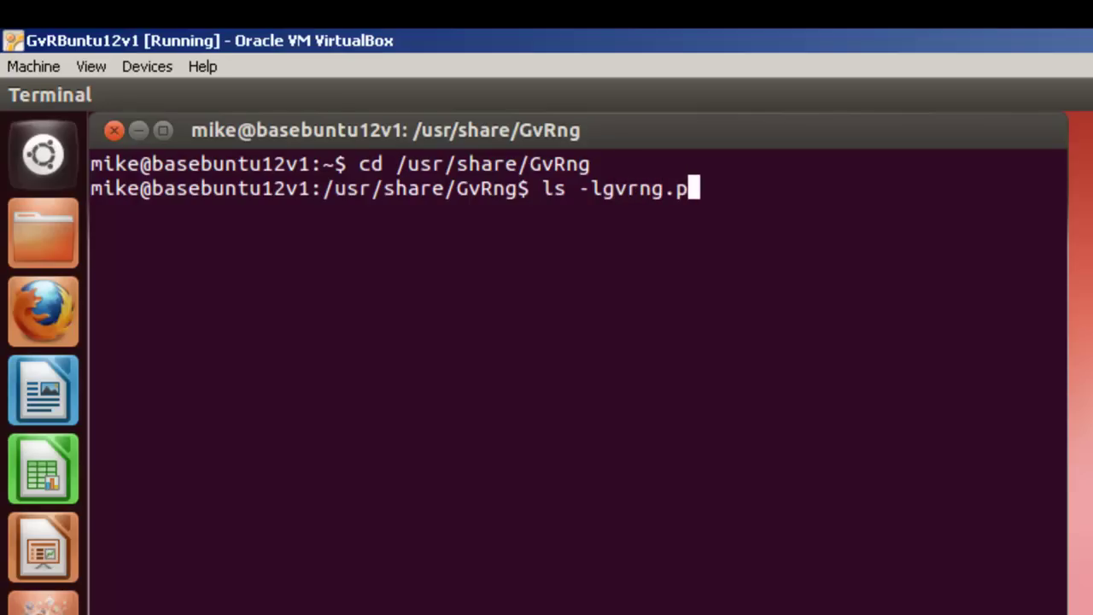
key(BackSpace)
key(BackSpace)
key(BackSpace)
key(BackSpace)
key(BackSpace)
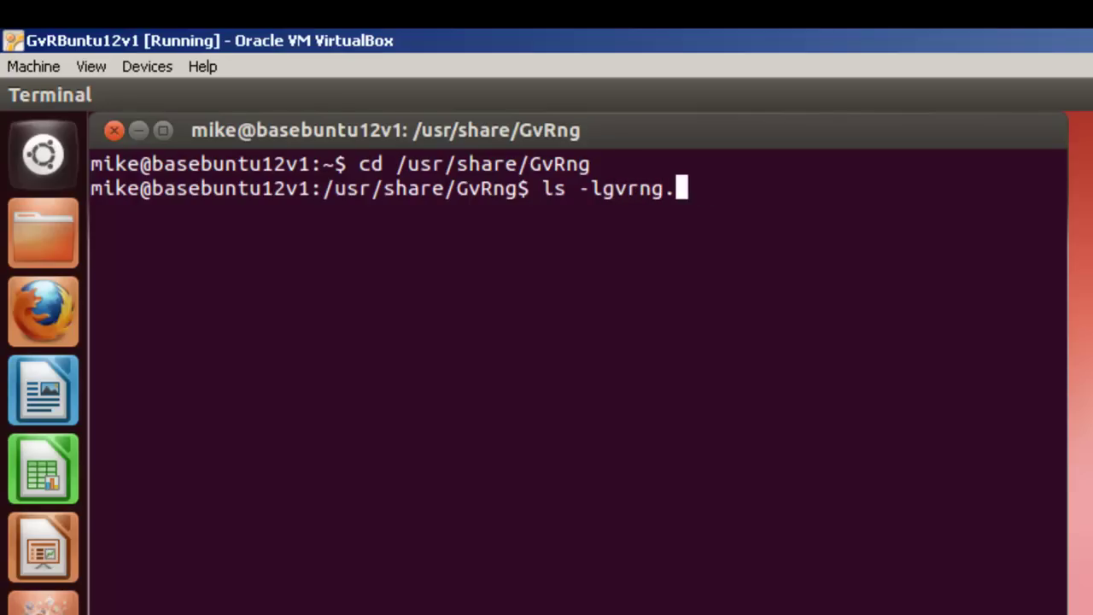
key(BackSpace)
key(BackSpace)
key(BackSpace)
key(BackSpace)
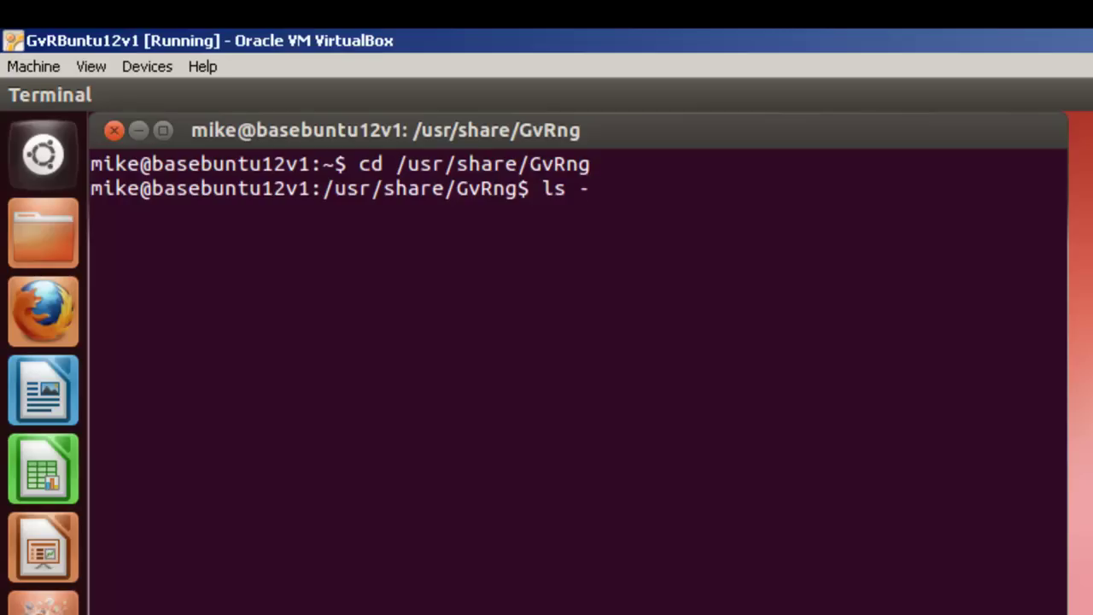
text(l gvrng.)
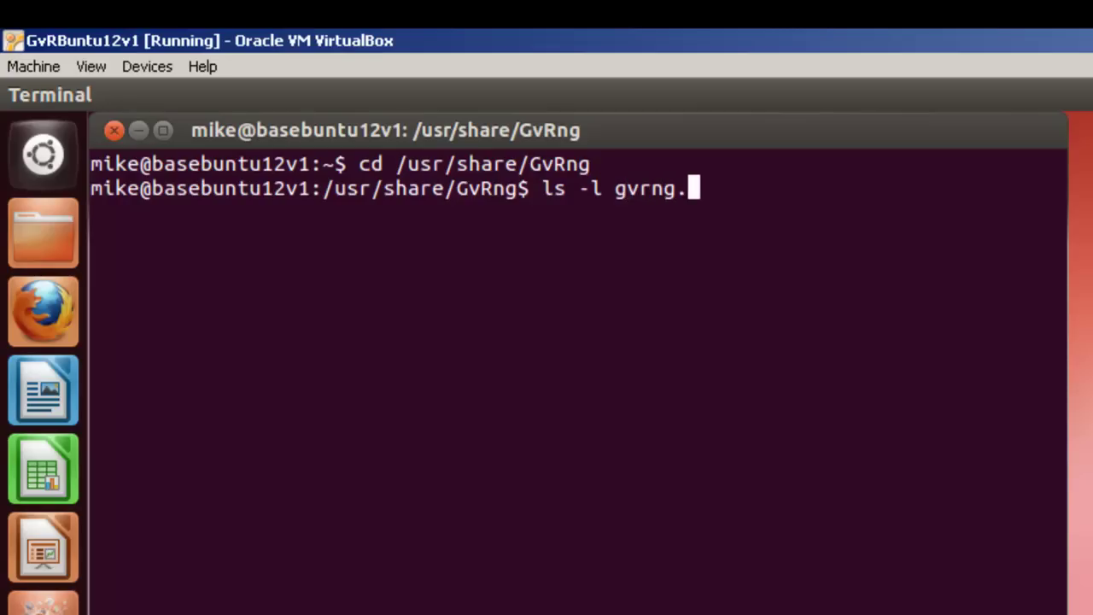
text(py)
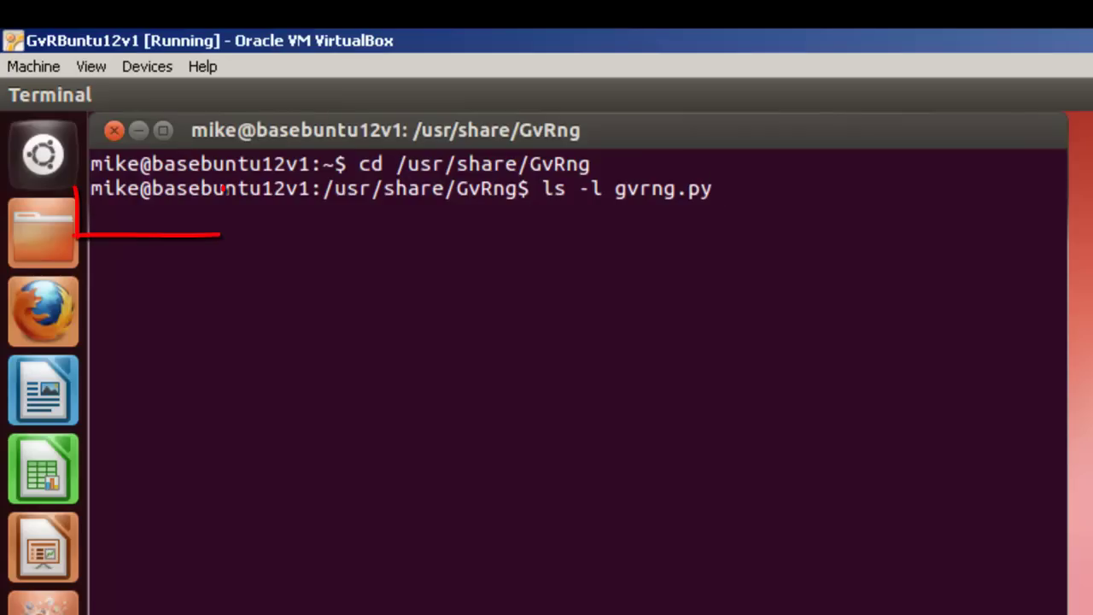
key(Return)
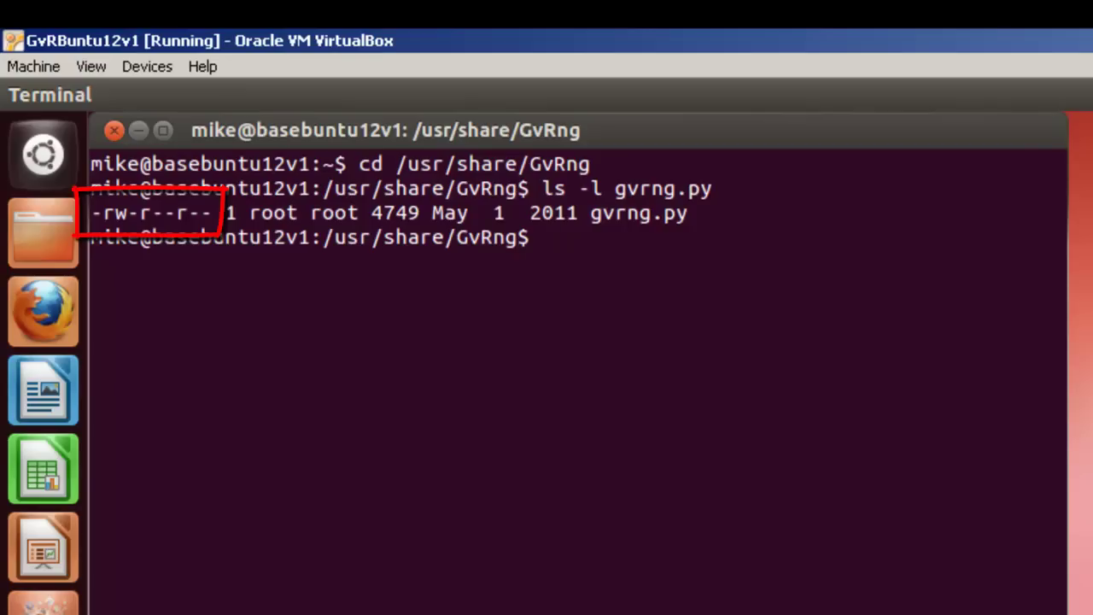
Step: Run sudo chmod +x gvrng.py, then confirm -rwxr-xr-x with ls -l gvrng.py
text(sudo chm)
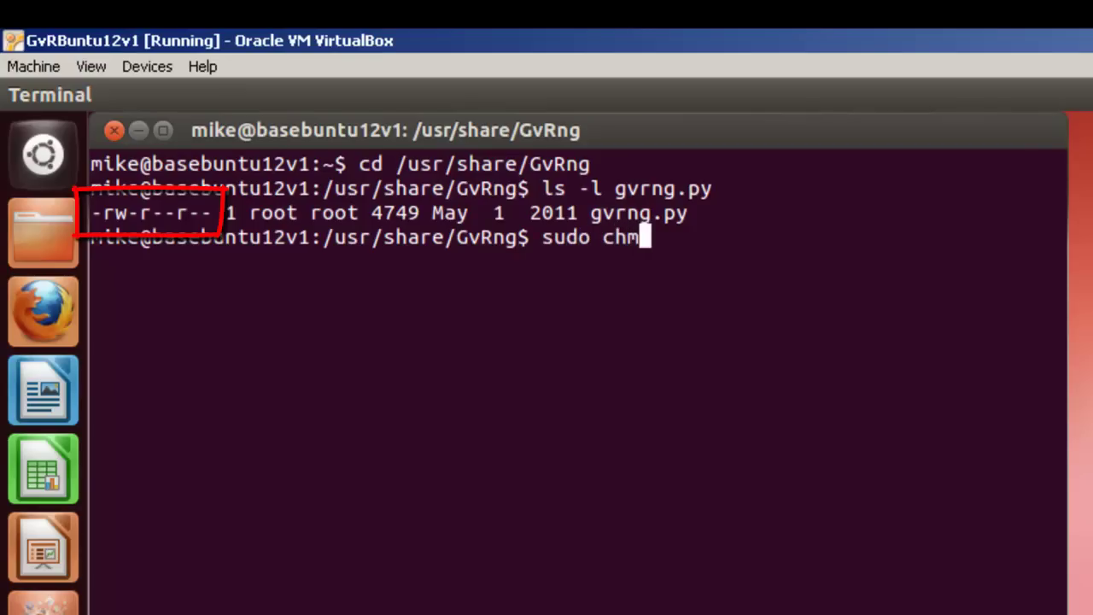
text(od +)
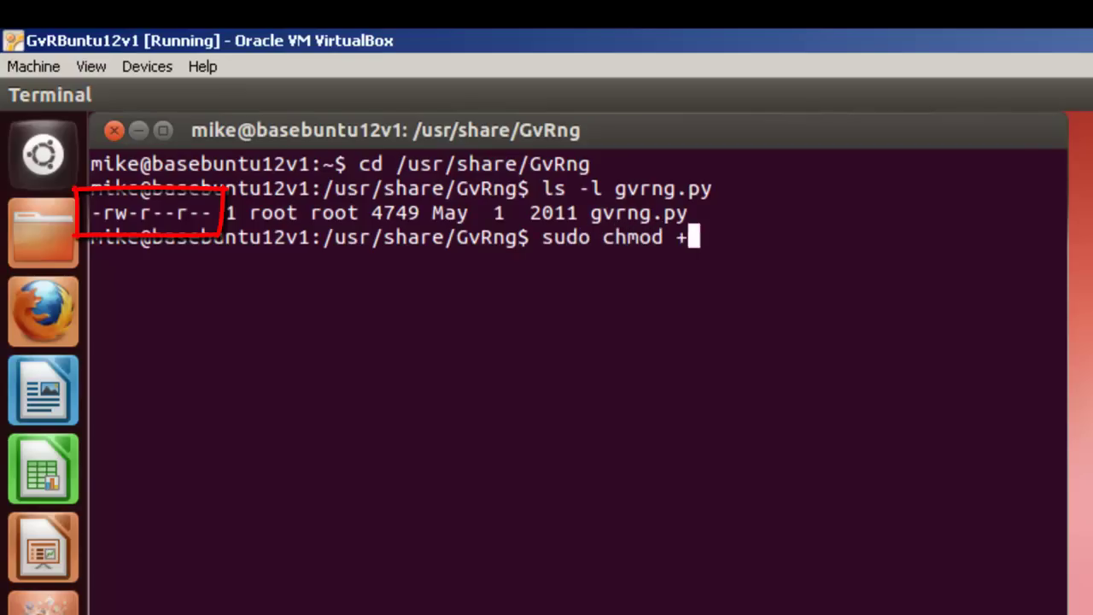
text(x)
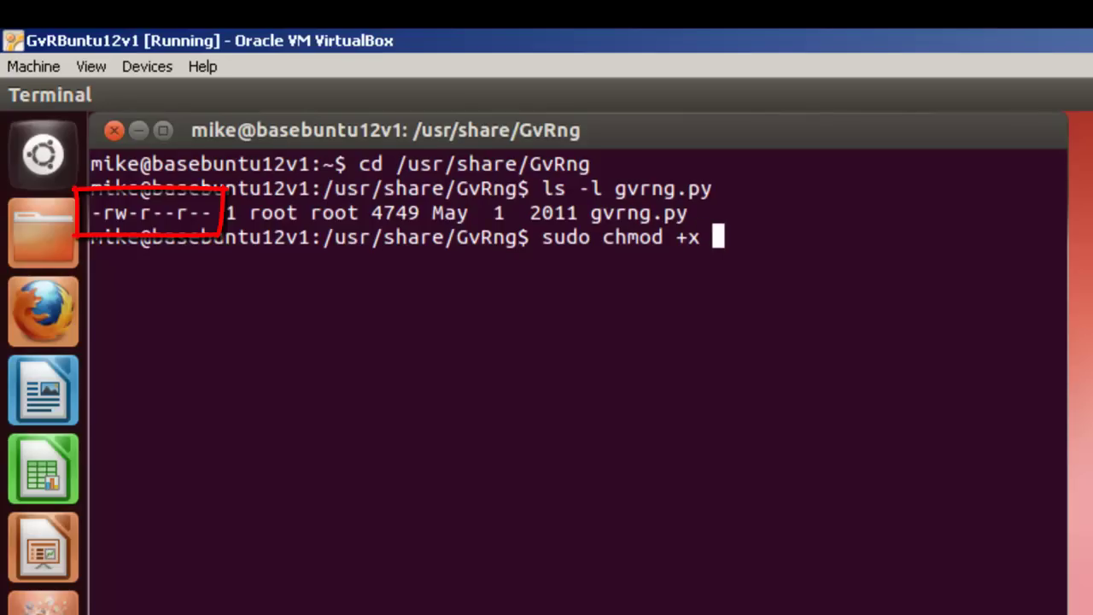
text( gv)
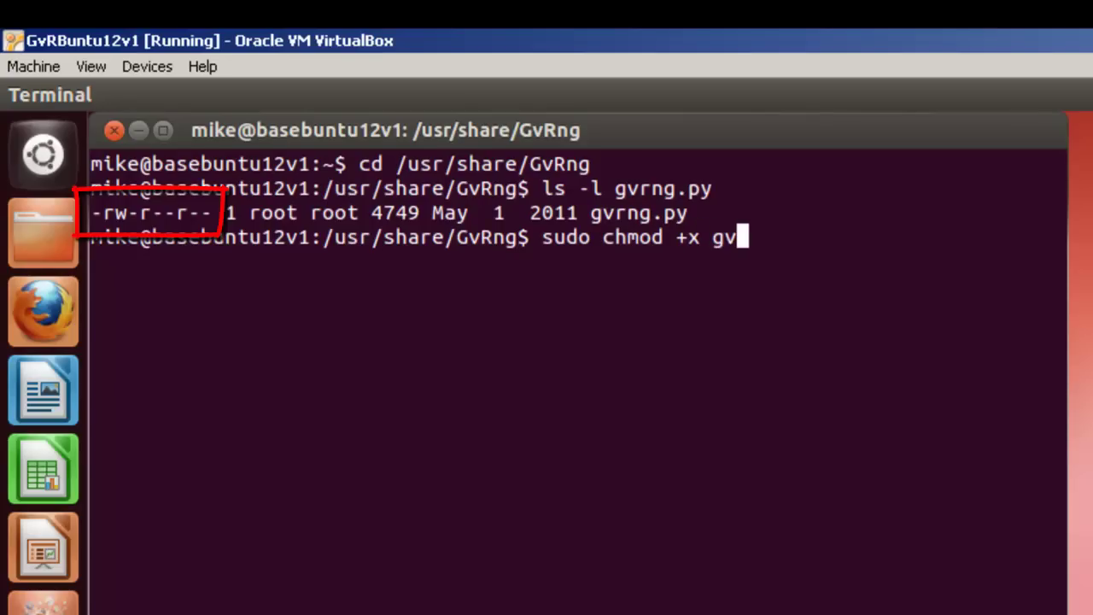
text(rng.py)
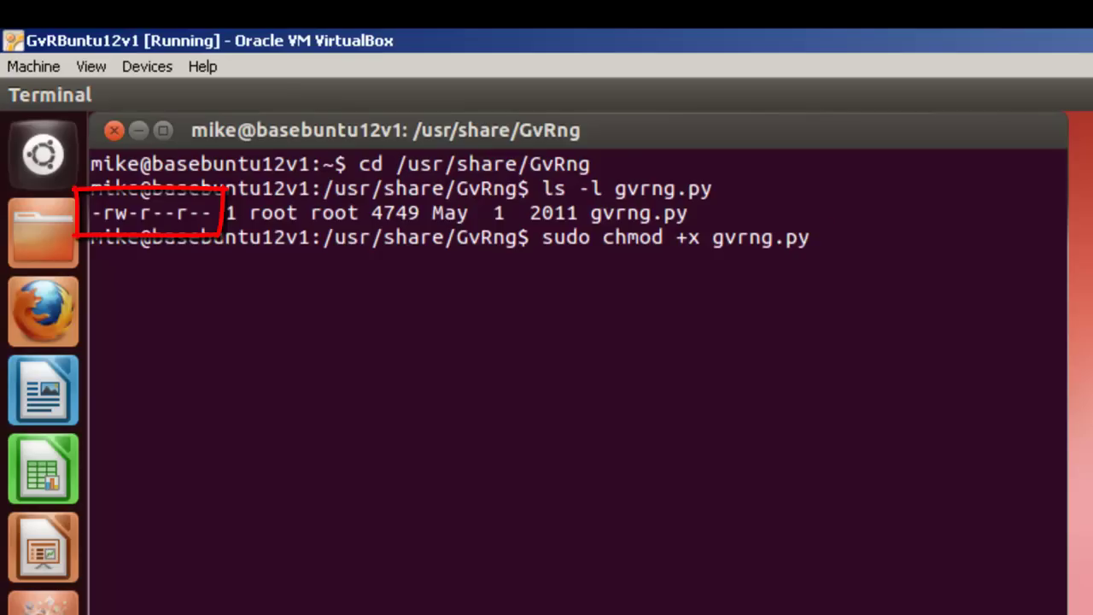
key(Return)
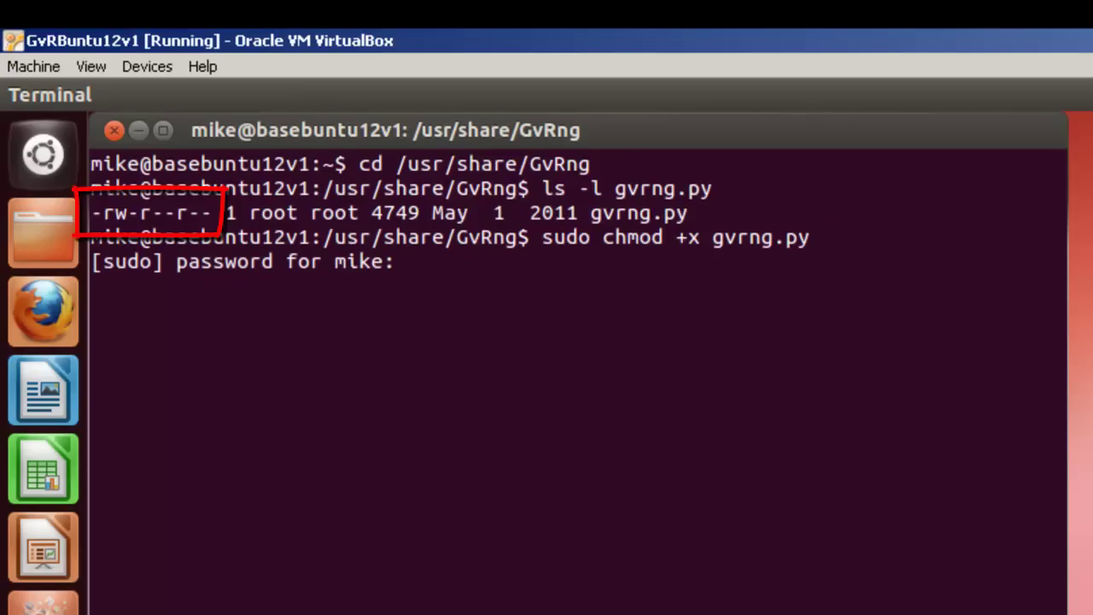
key(Return)
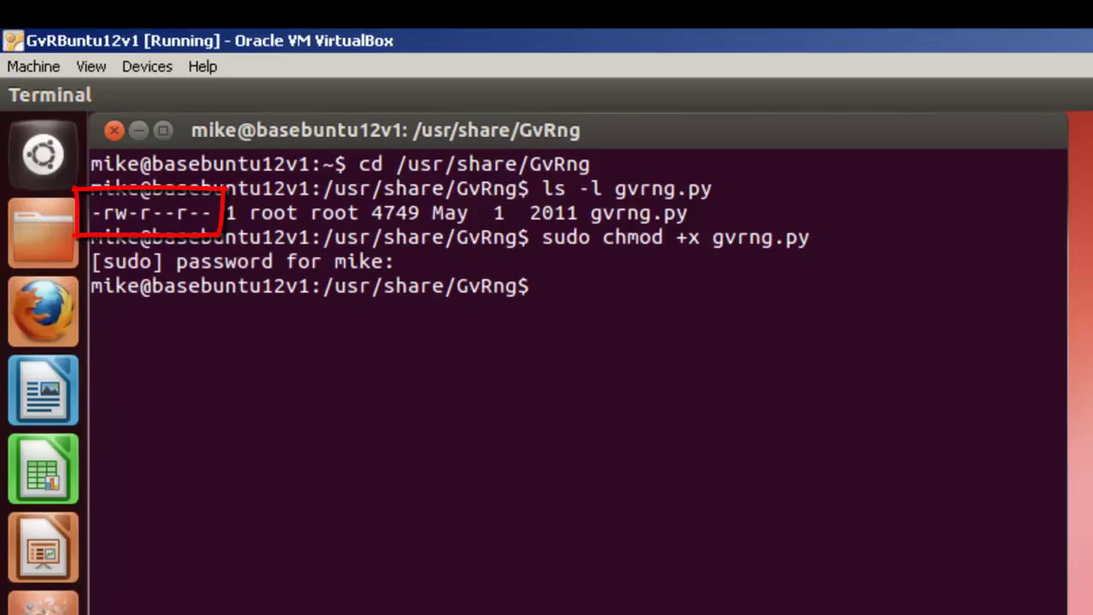
text(ls )
text(-l )
text(gvr)
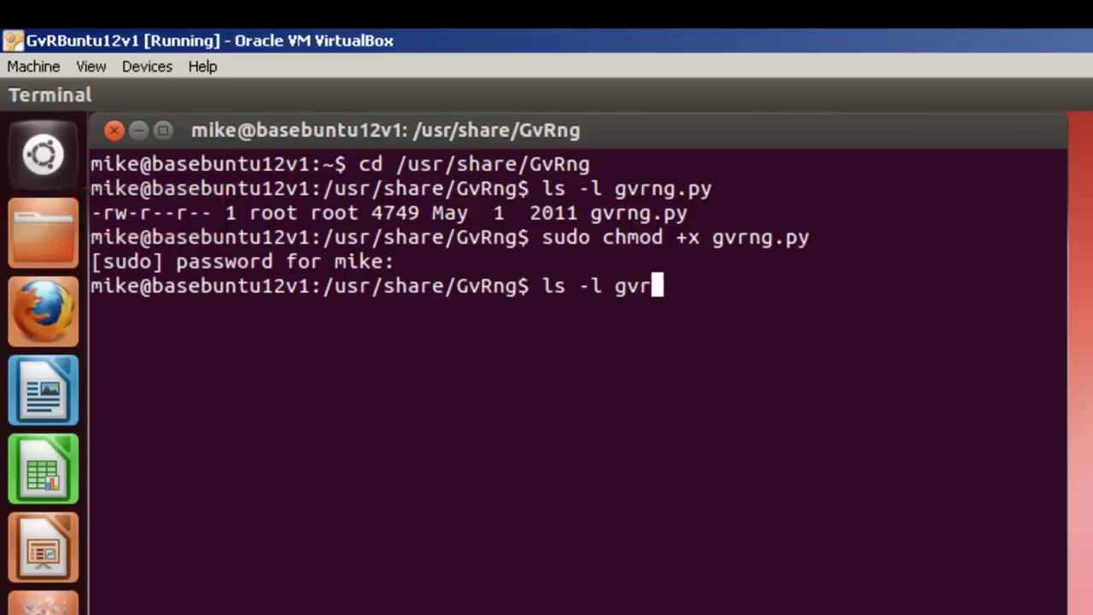
text(ng.py)
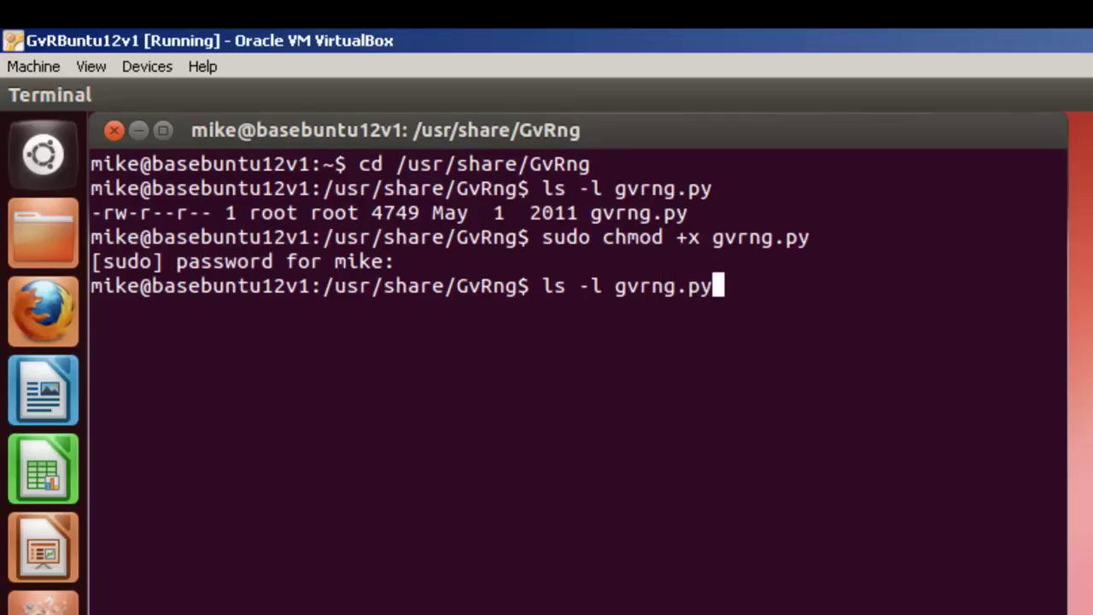
key(Return)
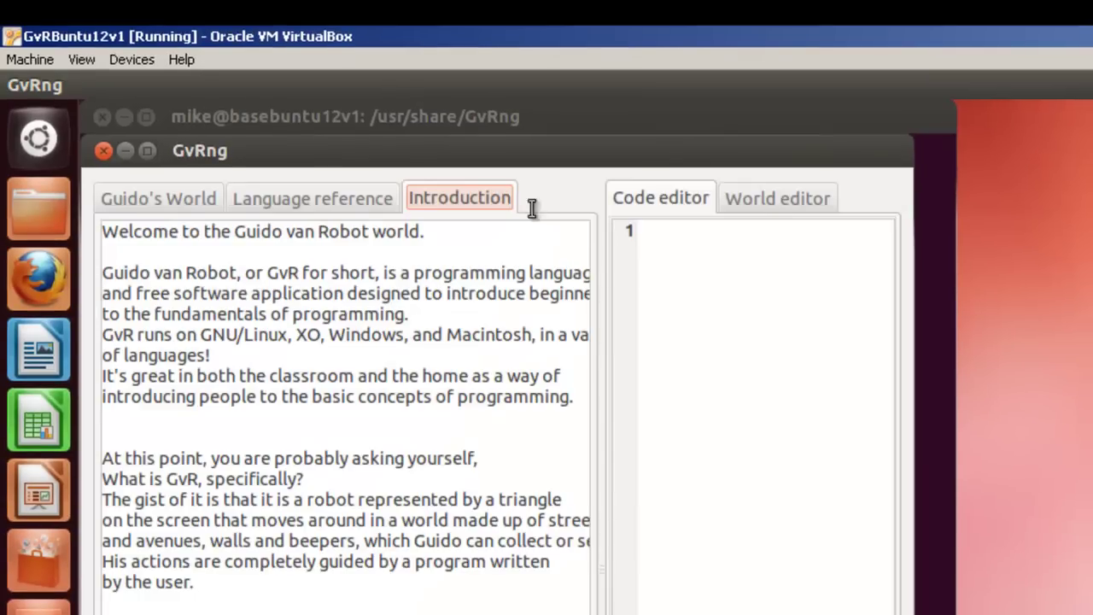
Step: Show the Guido's World panel with the GvR logo in GvRng
click(172, 199)
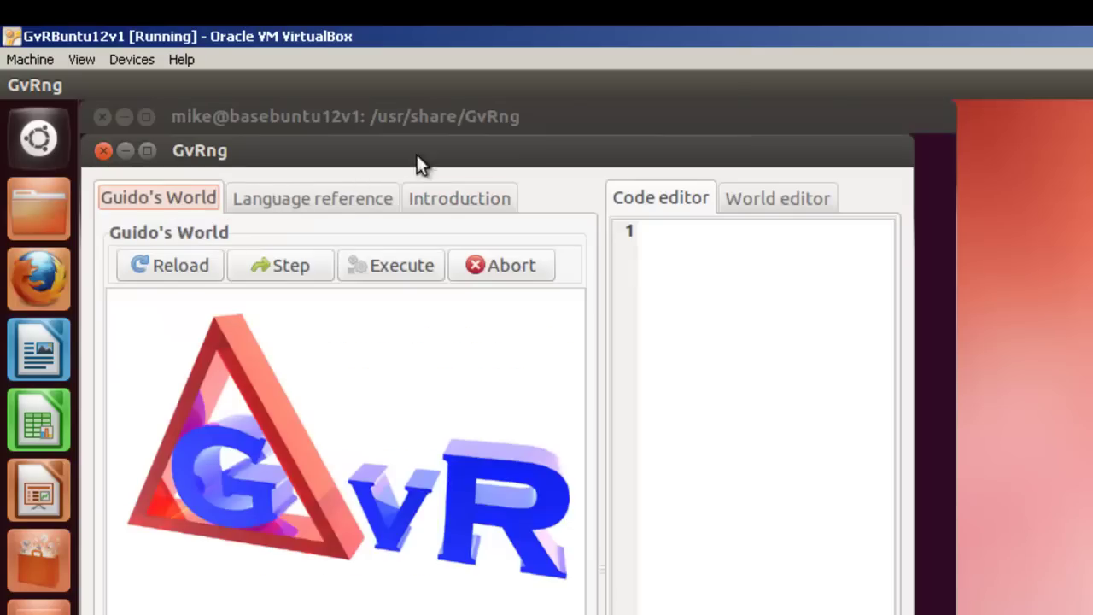
mouse_move(169, 82)
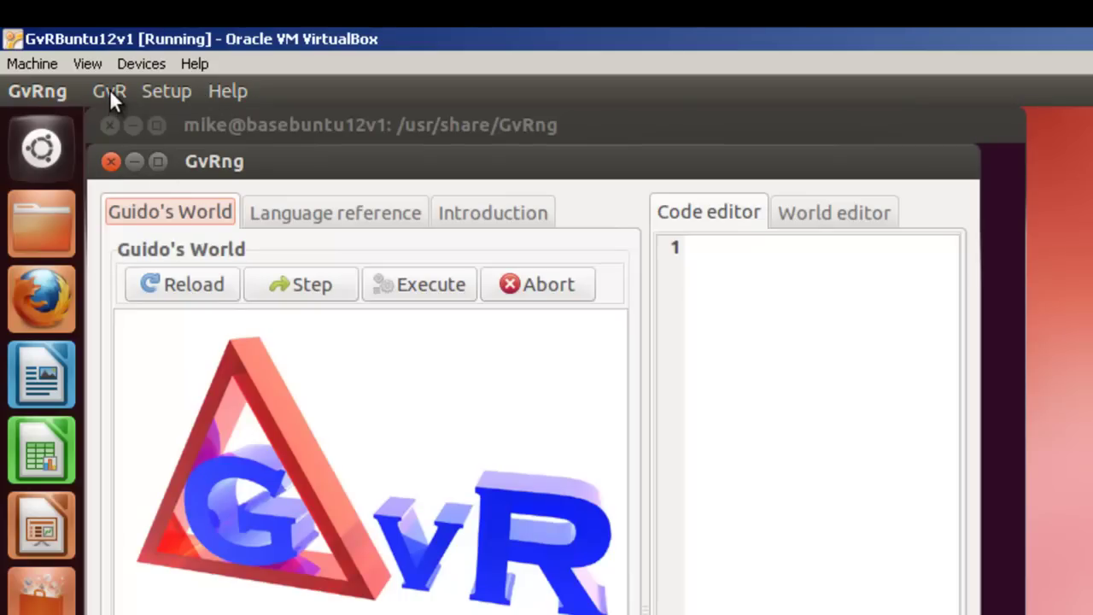
Step: Open WorldBuilder from the GvR menu and drag its empty 9×12 grid window into view
click(109, 90)
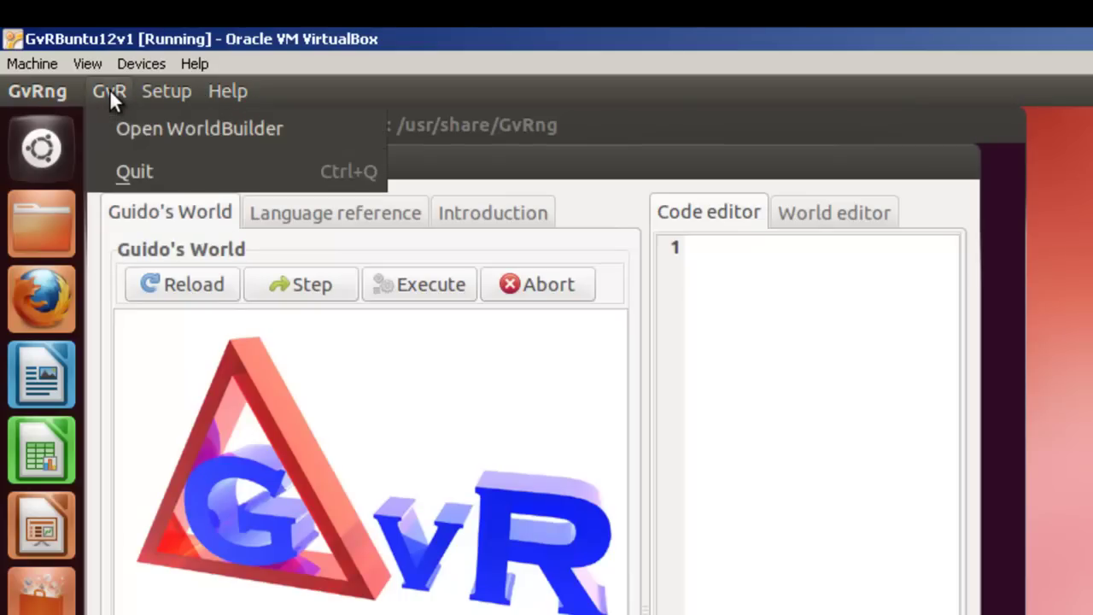
click(143, 129)
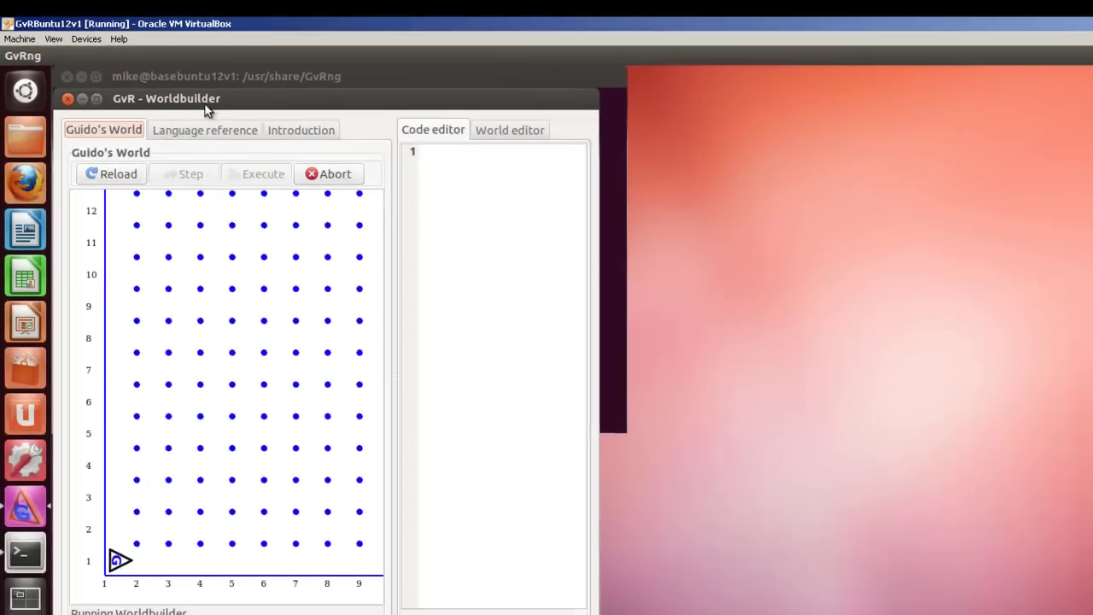
drag(363, 160, 508, 199)
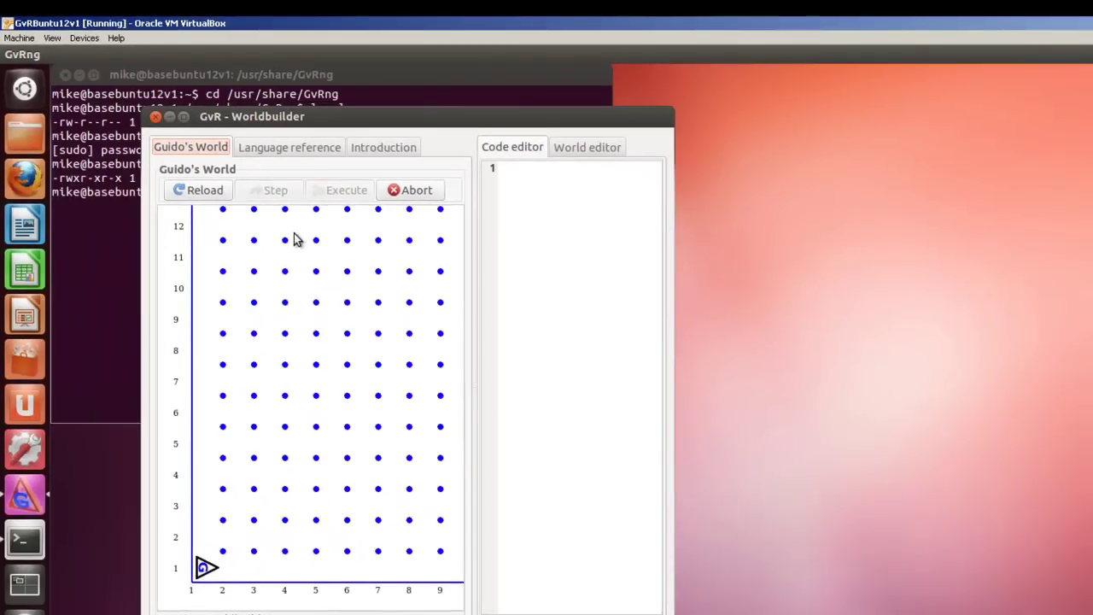